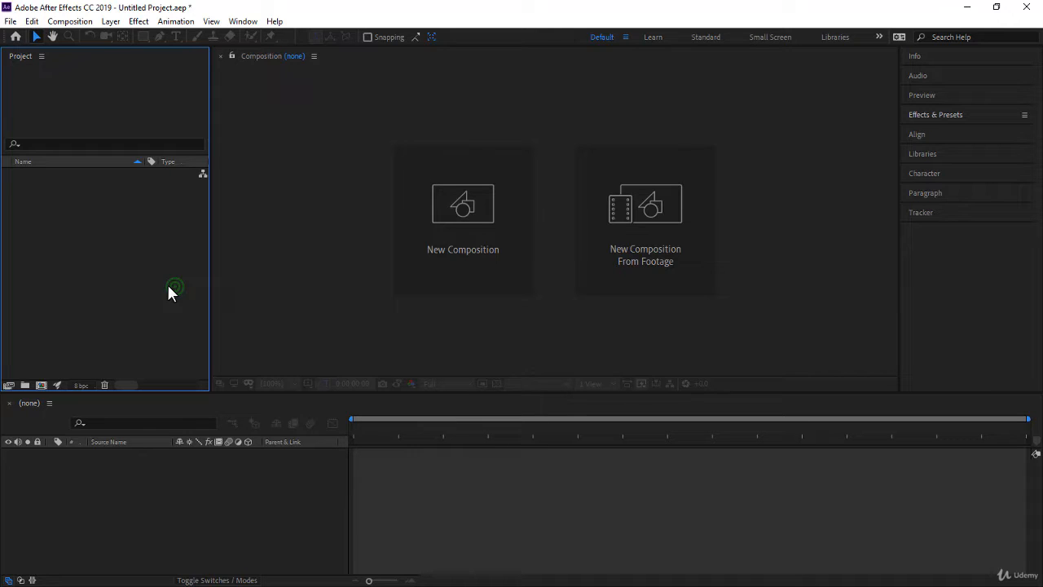
Import the River - 14205 video as footage and create a new composition from it
right_click(95, 227)
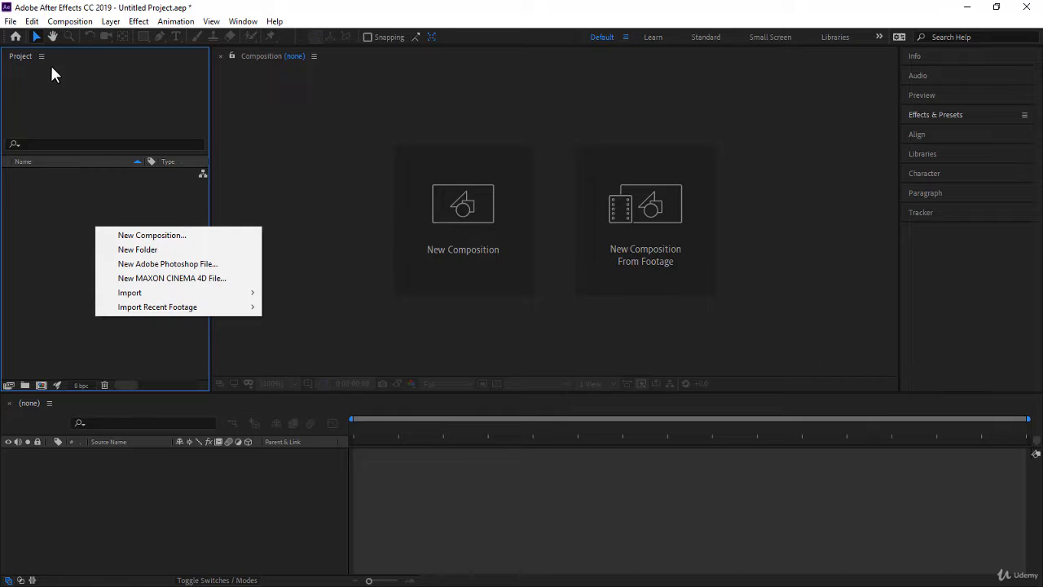
mouse_move(142, 288)
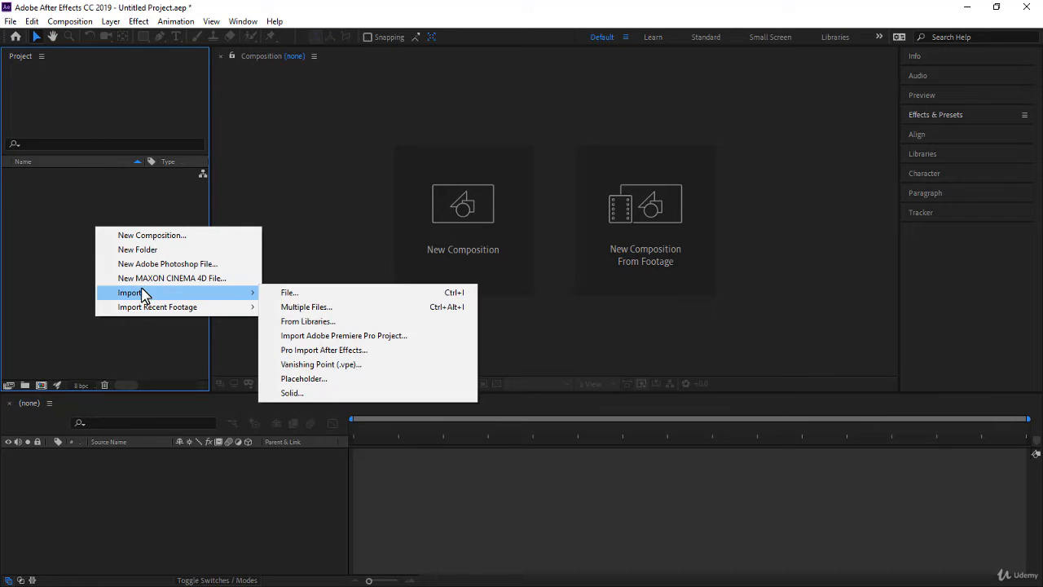
left_click(290, 293)
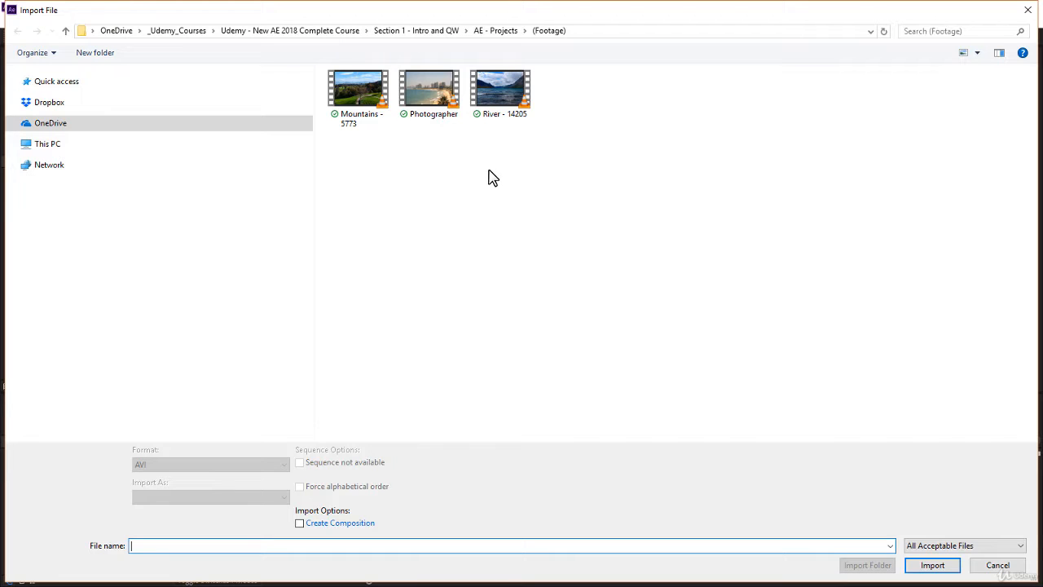
left_click(507, 110)
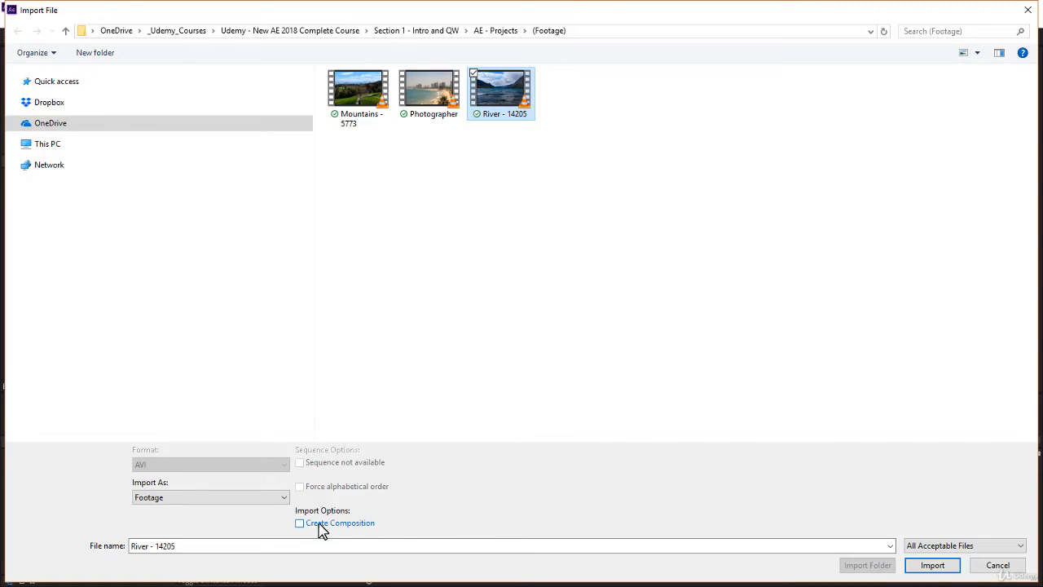
left_click(934, 564)
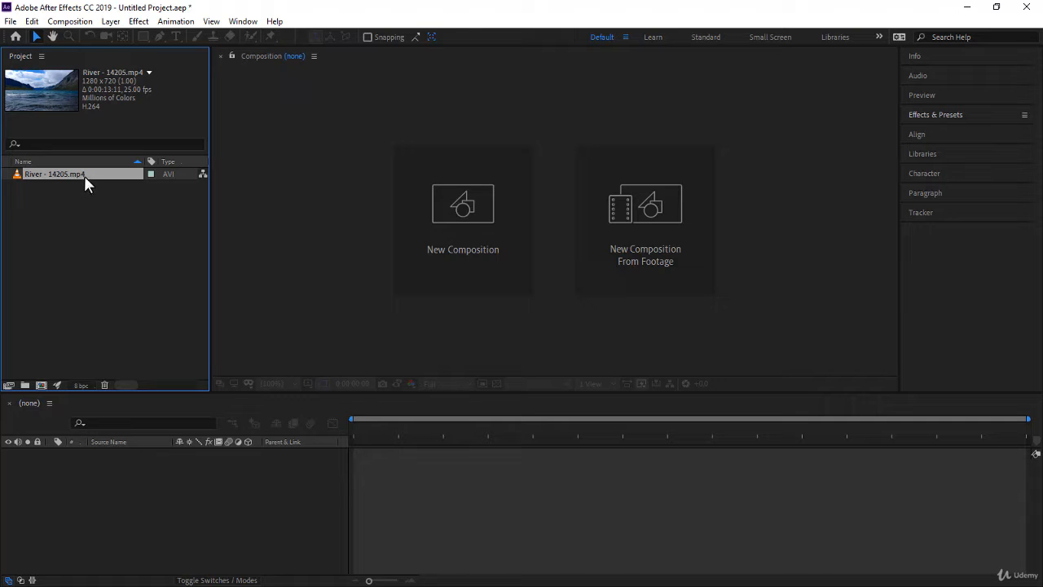
left_click_drag(86, 179, 211, 492)
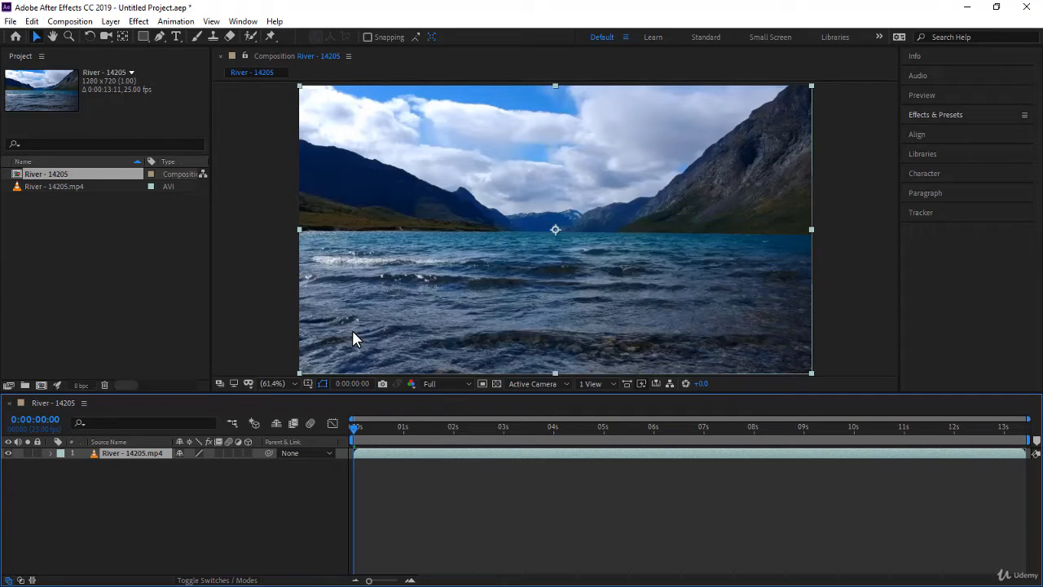
left_click(206, 480)
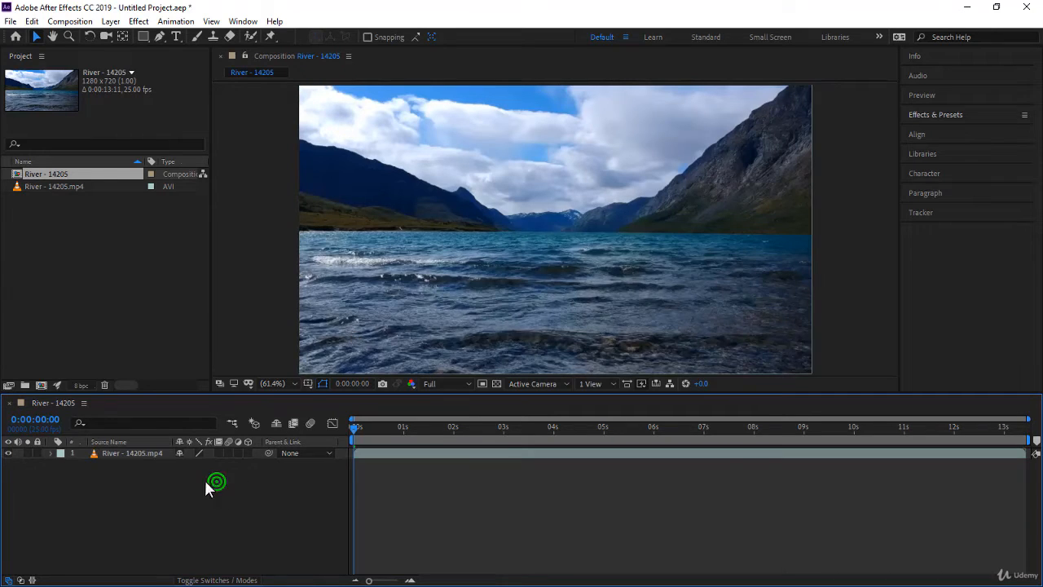
On the River - 14205.mp4 layer, draw a four-point Pen mask edge along the waterline, extending past both sides of the frame
left_click(135, 453)
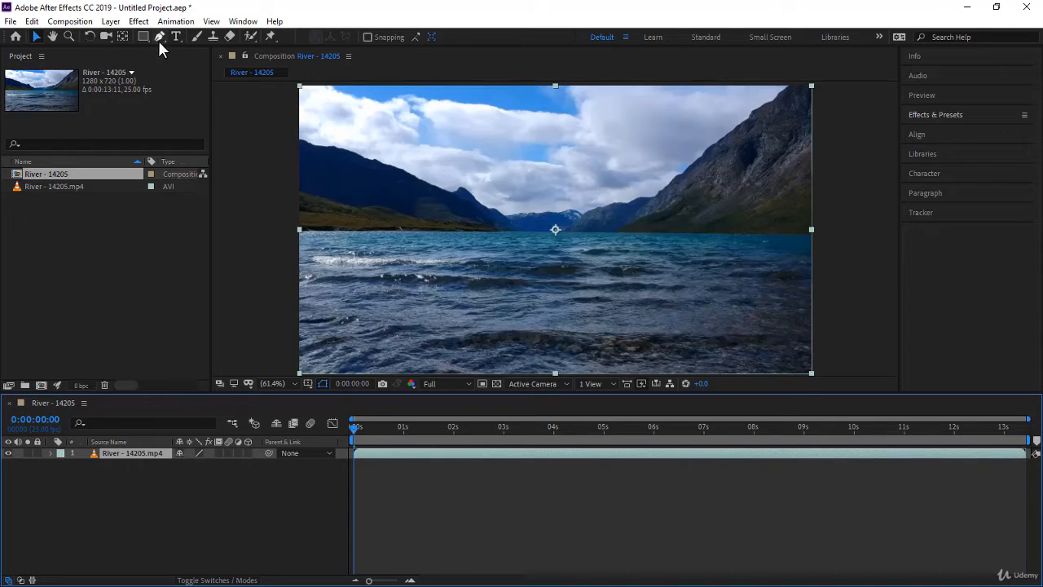
left_click_drag(161, 43, 197, 42)
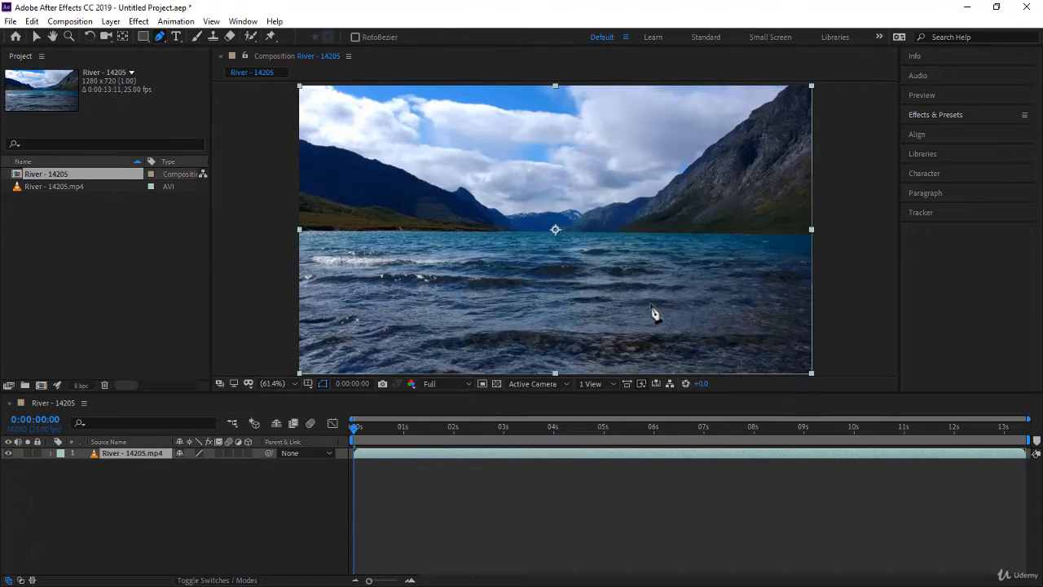
left_click(283, 241)
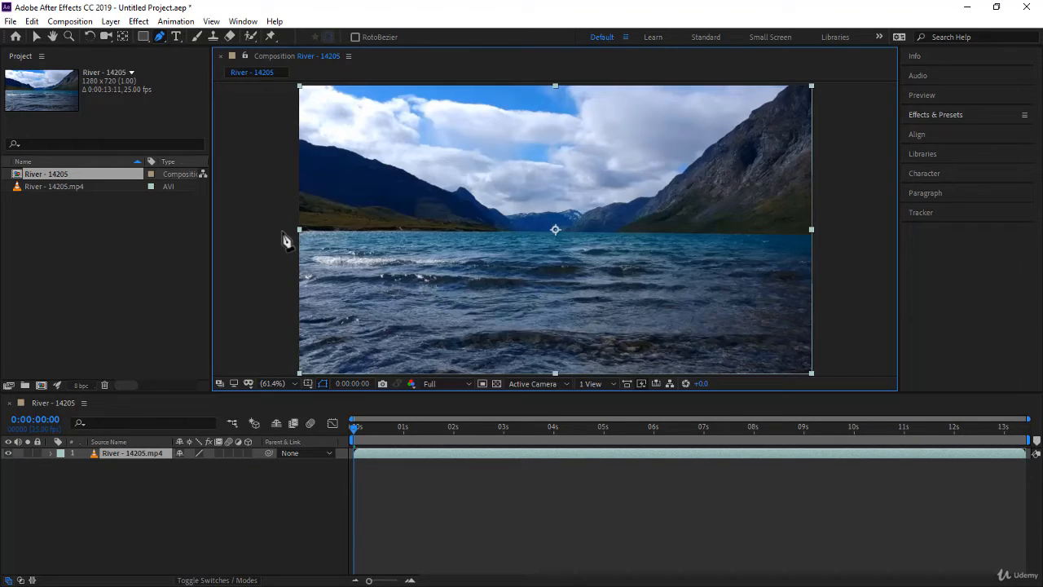
left_click(283, 233)
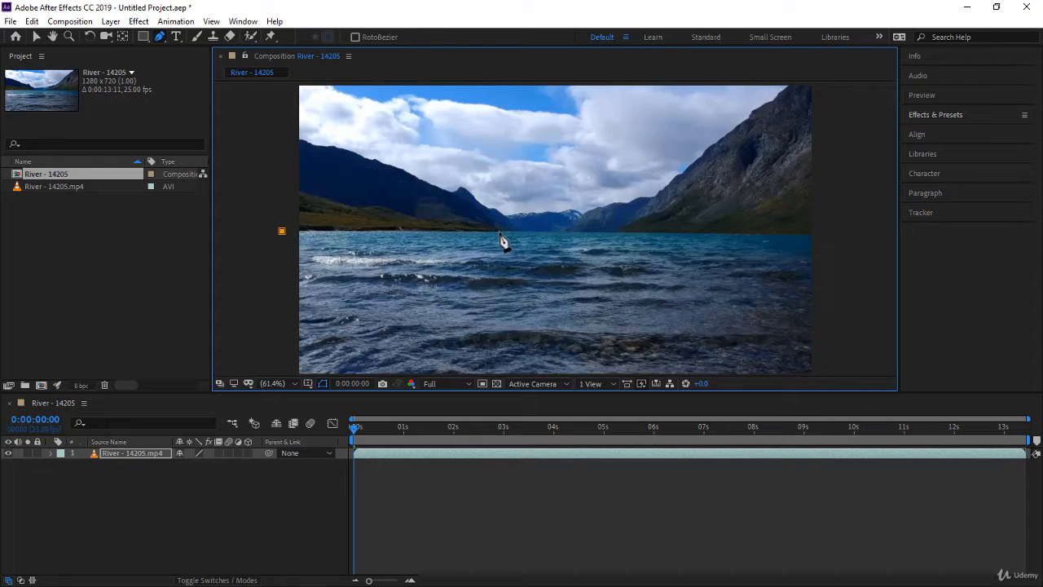
left_click(499, 232)
left_click(618, 233)
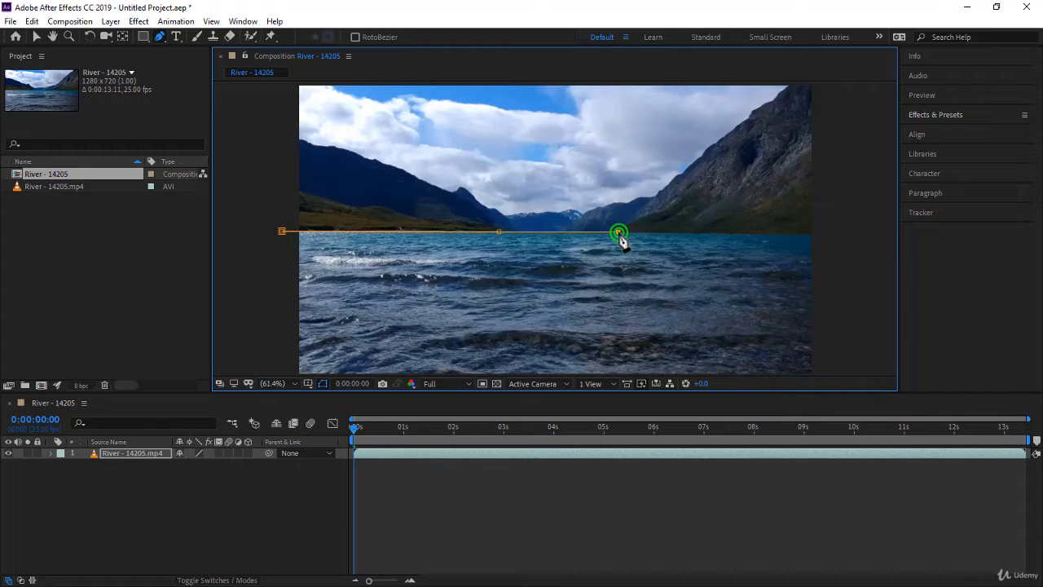
left_click(815, 233)
Add two mask points below the frame's lower corners and close the path so the mask encloses all the water
key("h")
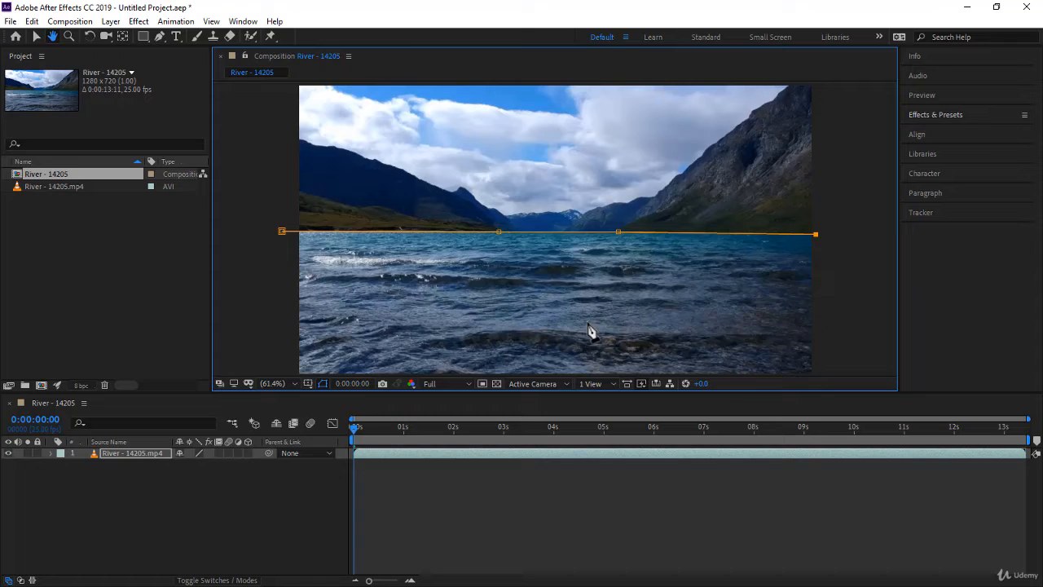
left_click_drag(588, 321, 579, 257)
key("g")
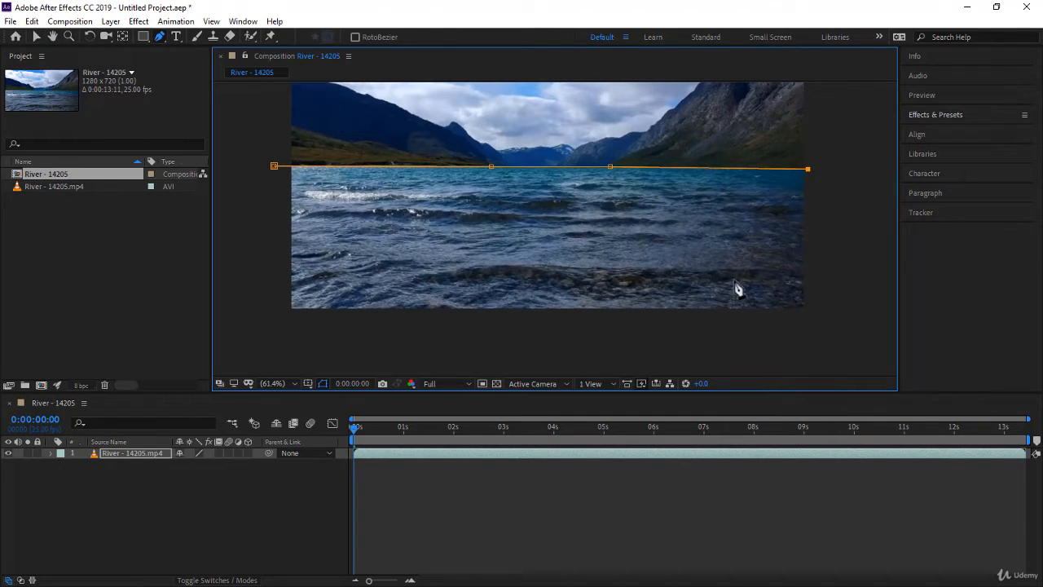
left_click(816, 327)
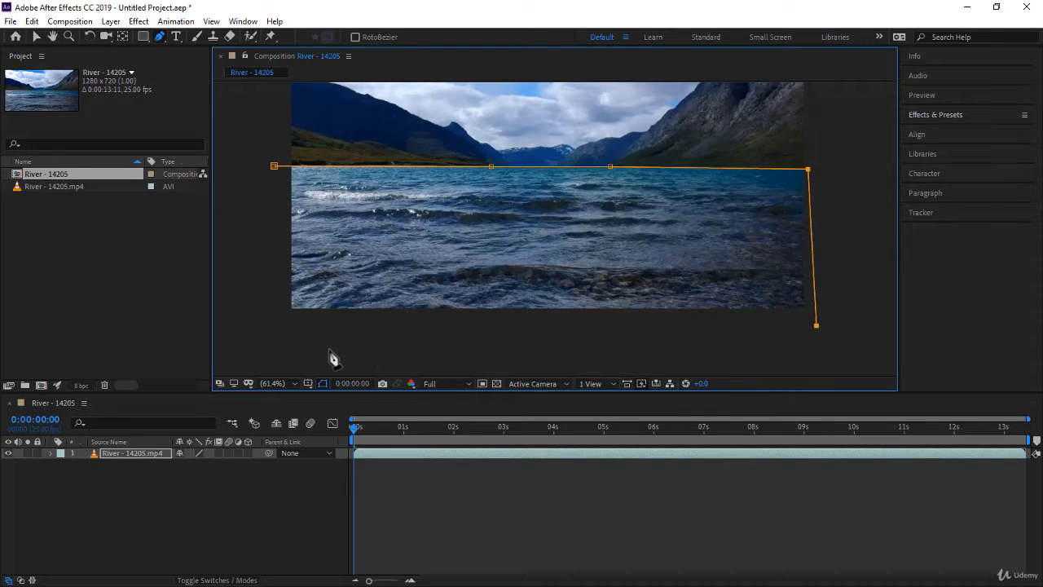
left_click(274, 334)
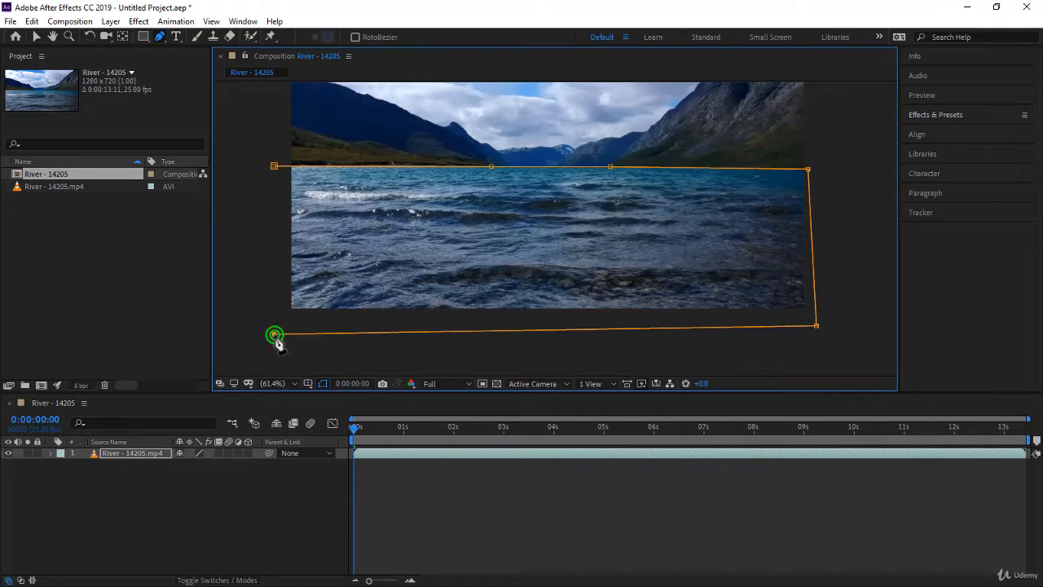
left_click(275, 167)
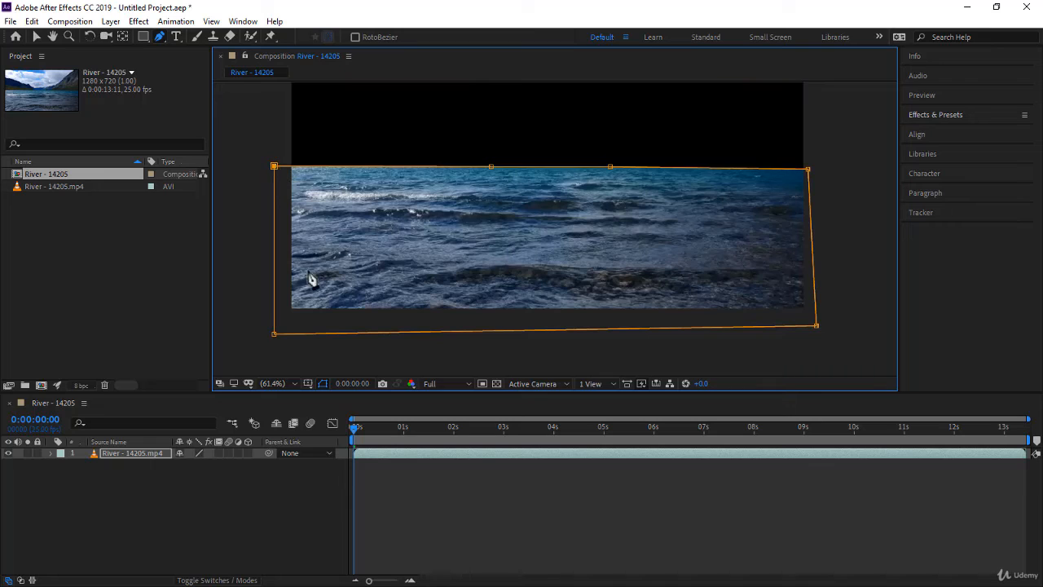
left_click(278, 384)
left_click(290, 149)
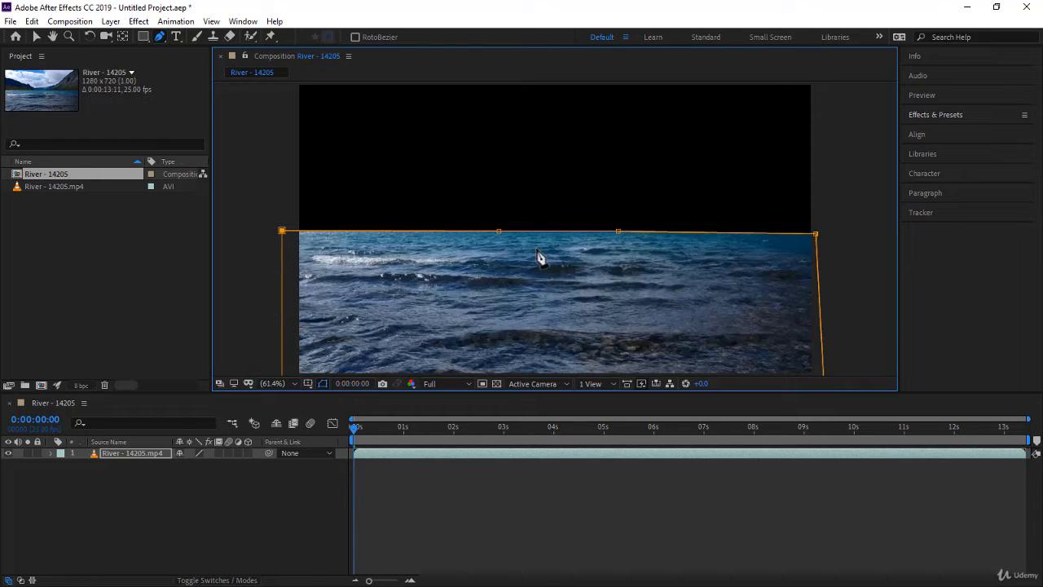
Find the Tritone color correction effect and apply it to the River - 14205.mp4 layer
left_click(931, 119)
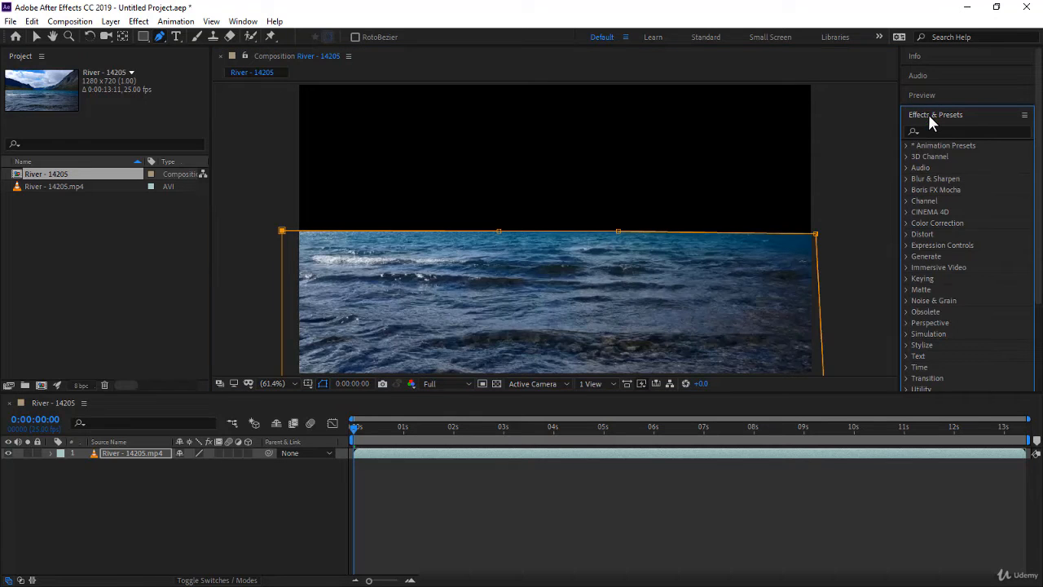
left_click(242, 22)
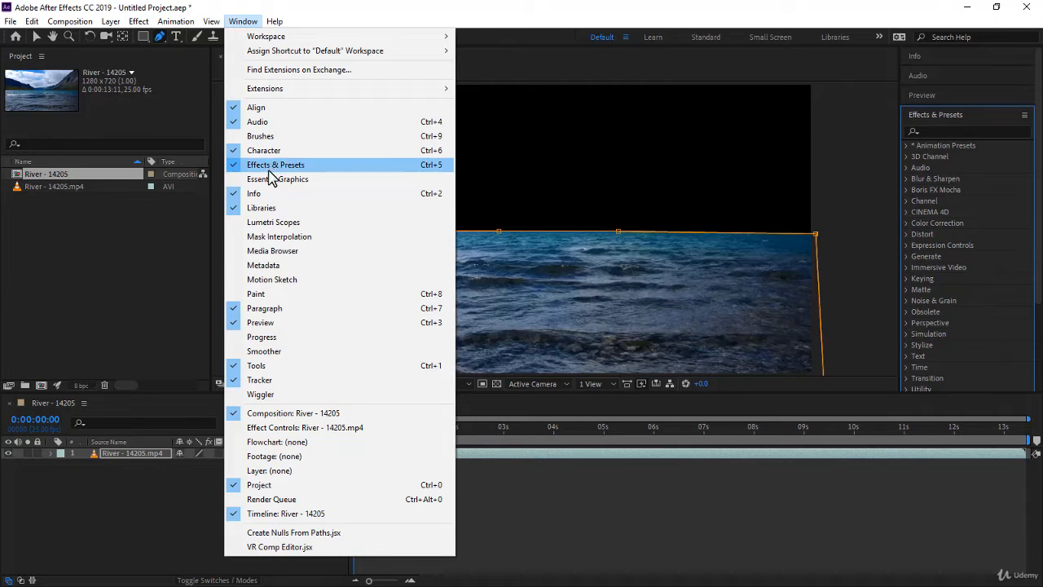
left_click(868, 65)
left_click(942, 130)
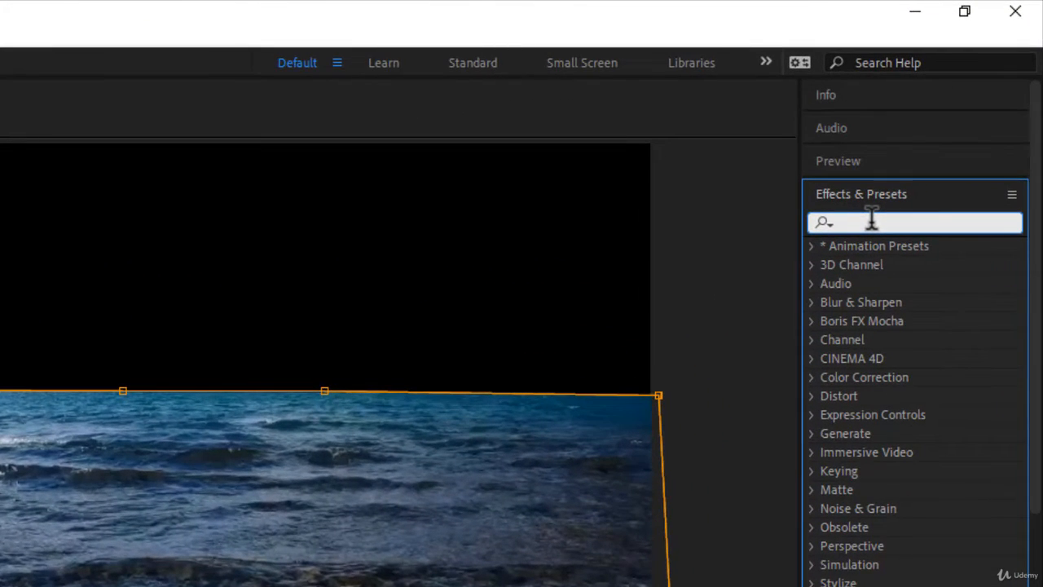
type("Tr")
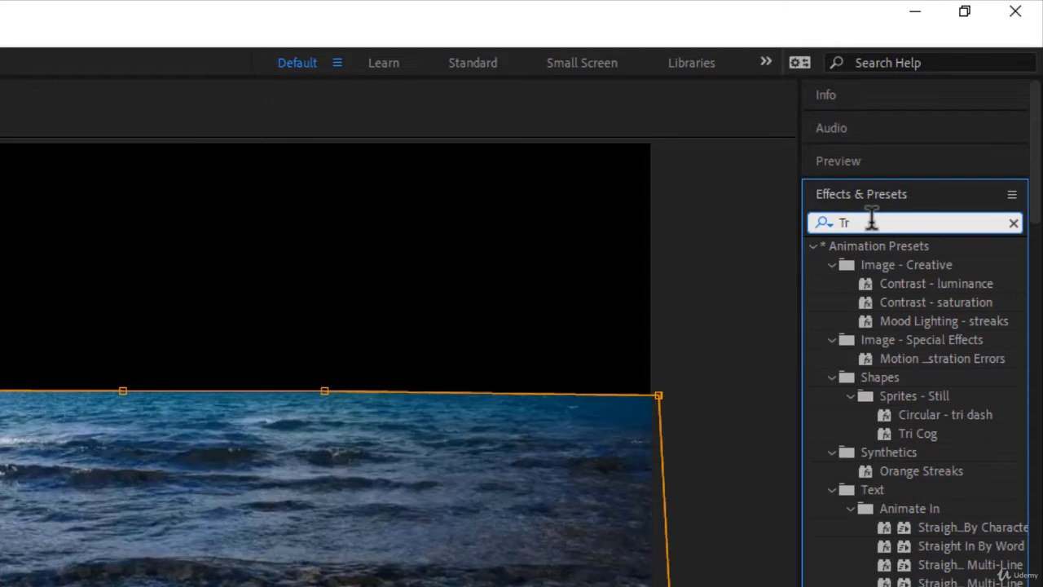
type("iton")
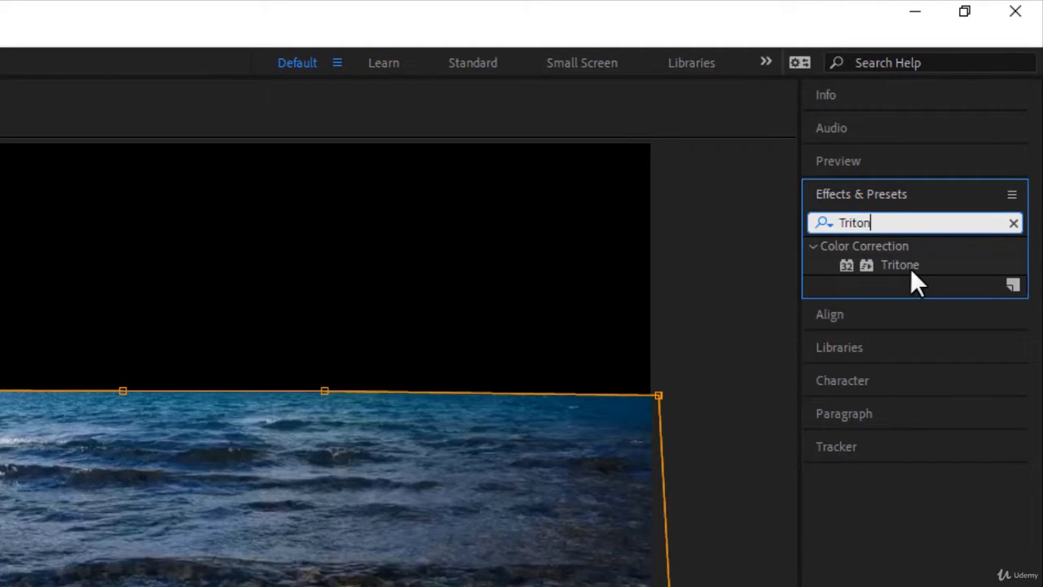
left_click(910, 268)
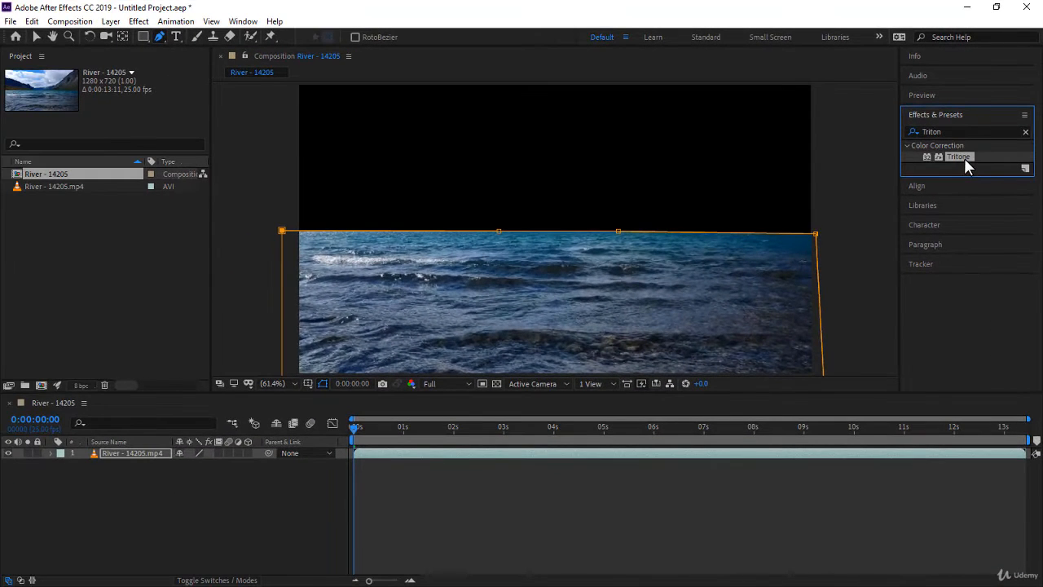
left_click_drag(964, 157, 137, 461)
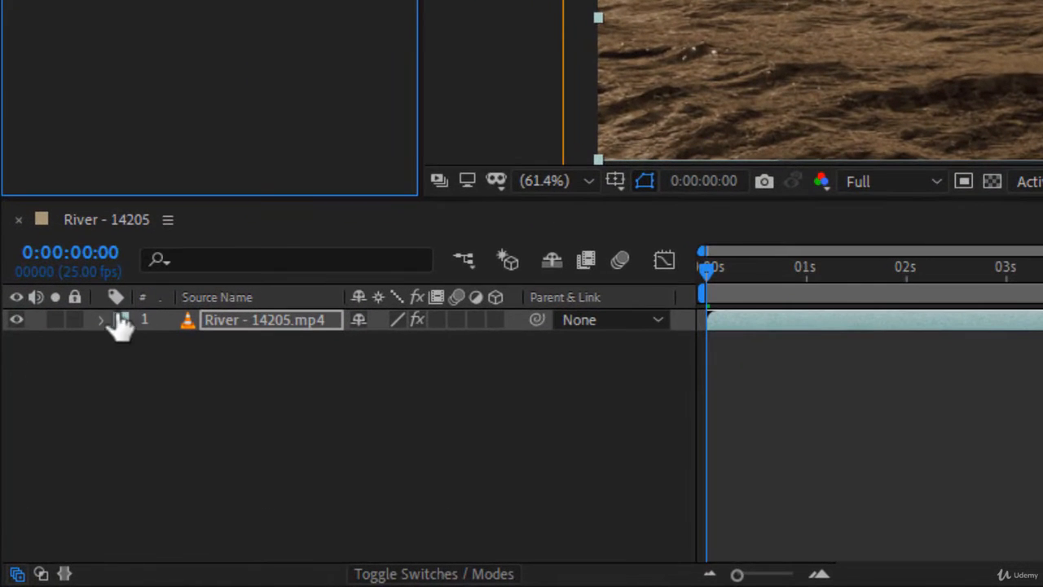
Restrict the Tritone effect to the water by adding a Mask 1 reference in its compositing options
left_click(99, 322)
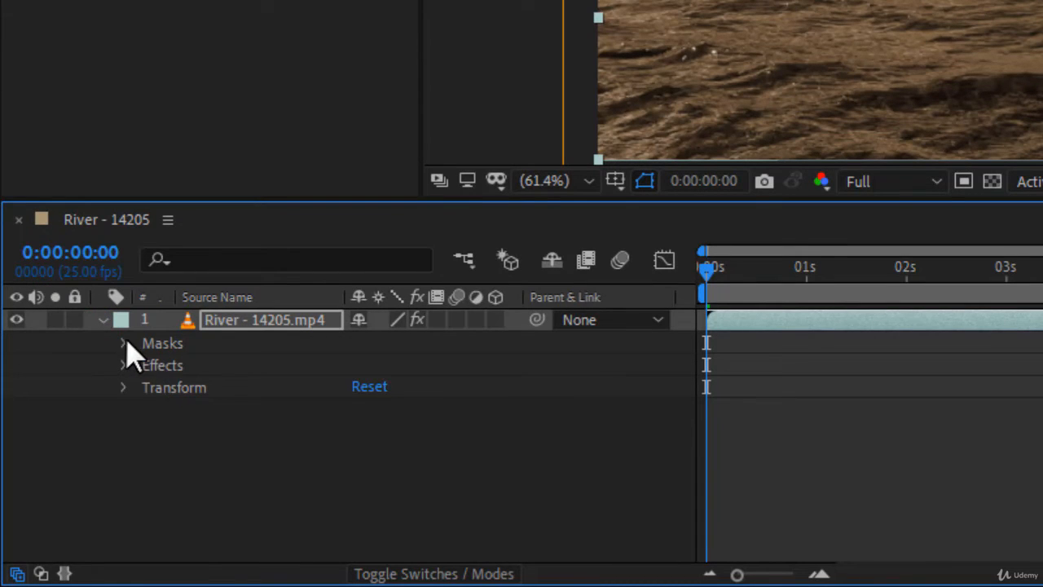
left_click(123, 343)
left_click(216, 365)
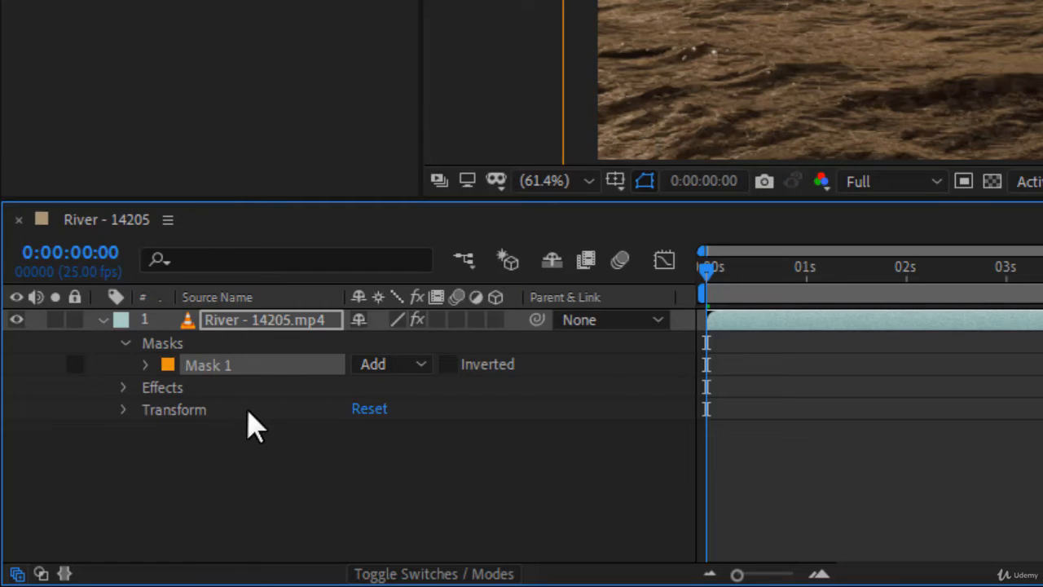
left_click(124, 388)
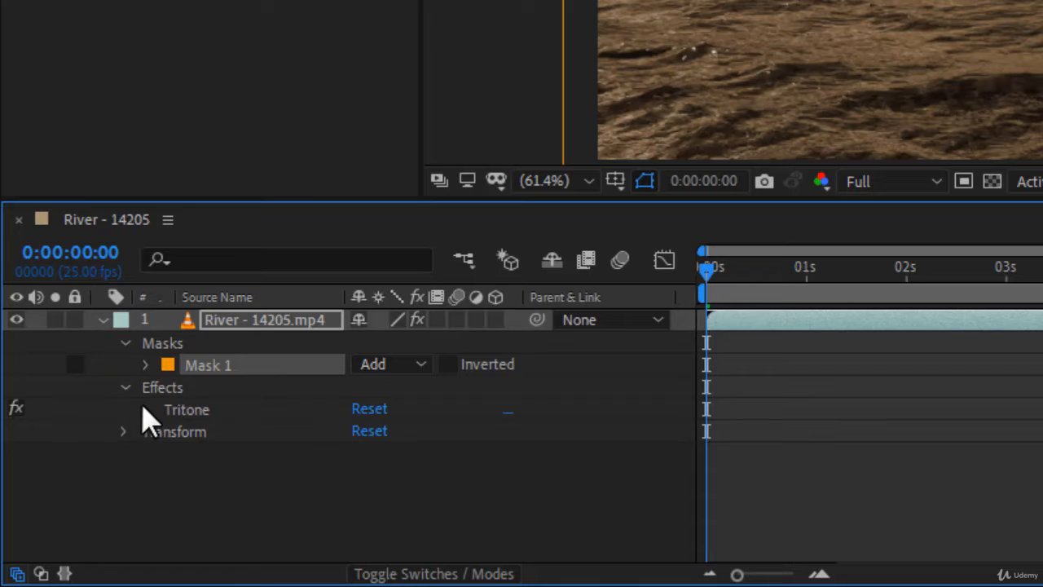
left_click(145, 410)
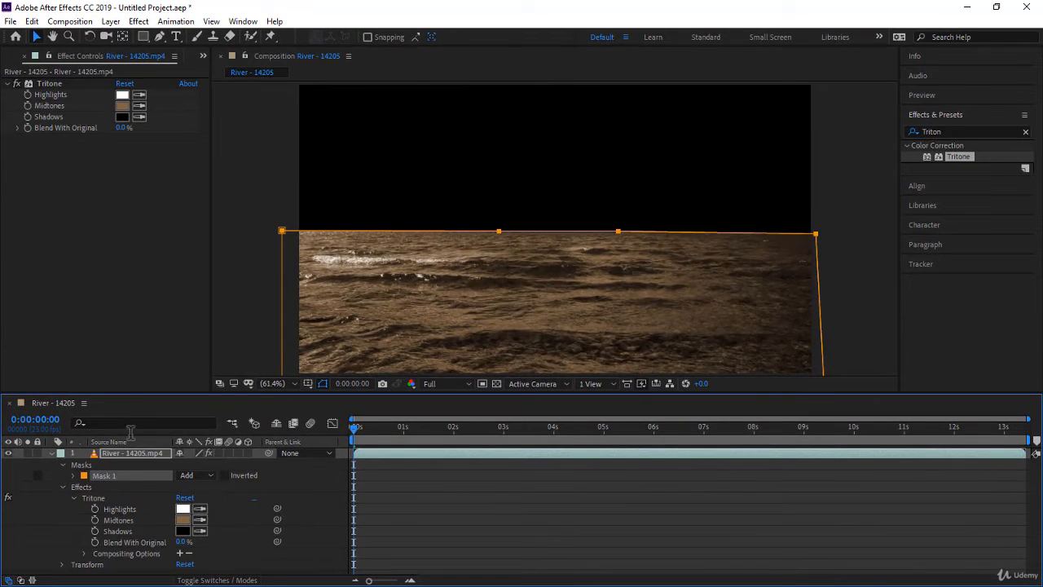
left_click(180, 553)
scroll(216, 538, "down", 1)
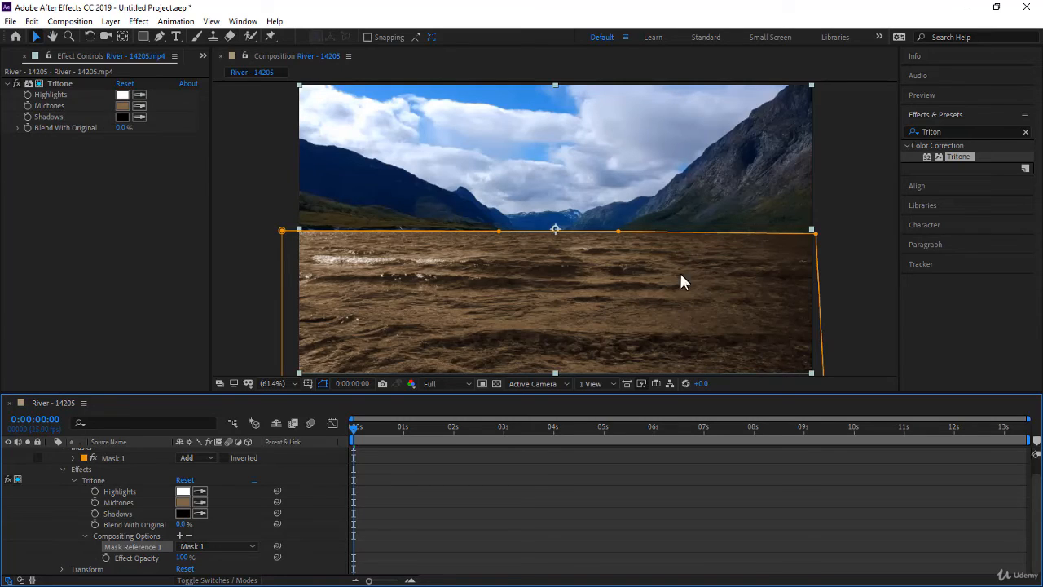
Set the Tritone midtones color to the saturated blue 0291AB
left_click(121, 105)
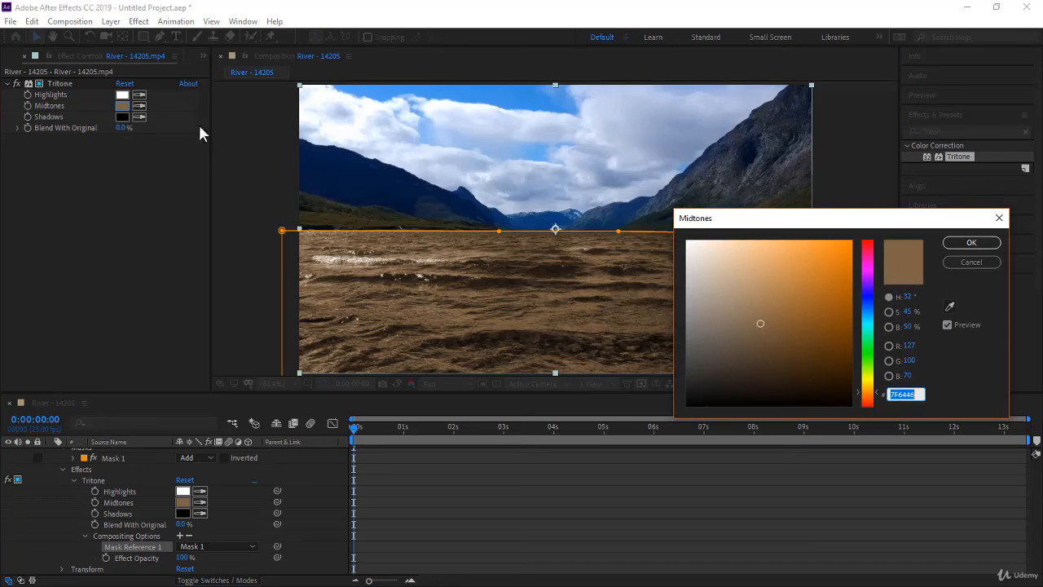
left_click_drag(788, 221, 681, 249)
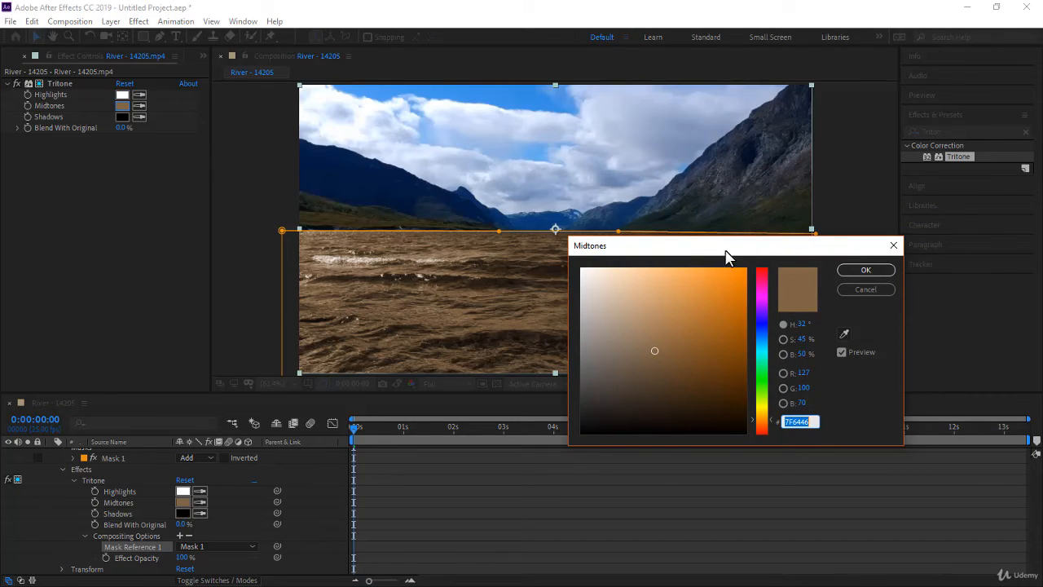
left_click_drag(726, 255, 779, 303)
left_click(747, 409)
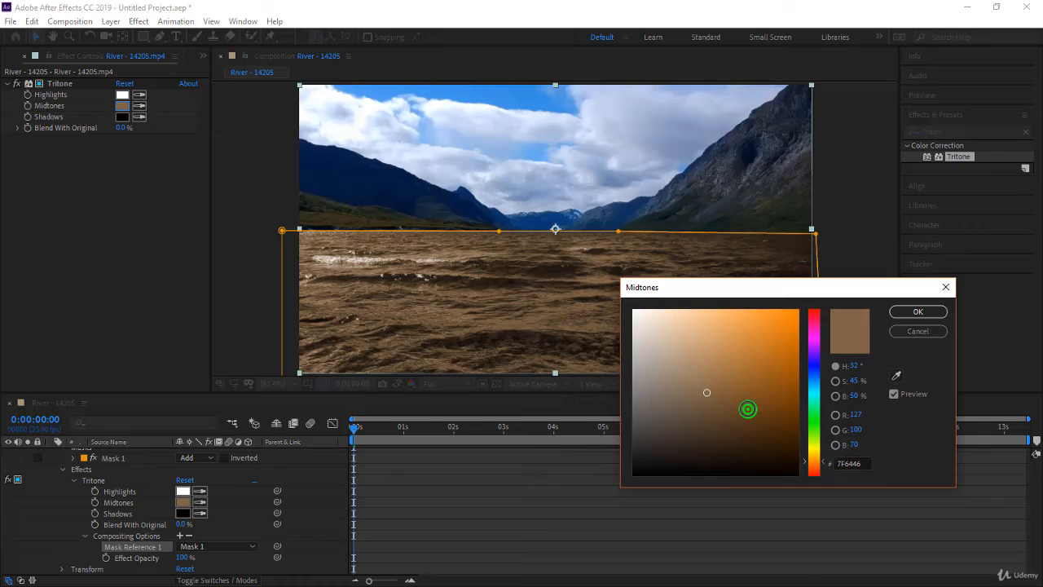
mouse_move(747, 409)
left_mouse_down()
mouse_move(742, 356)
mouse_move(659, 326)
mouse_move(708, 415)
mouse_move(738, 419)
mouse_move(790, 352)
mouse_move(797, 377)
mouse_move(795, 364)
left_mouse_up()
left_click(814, 389)
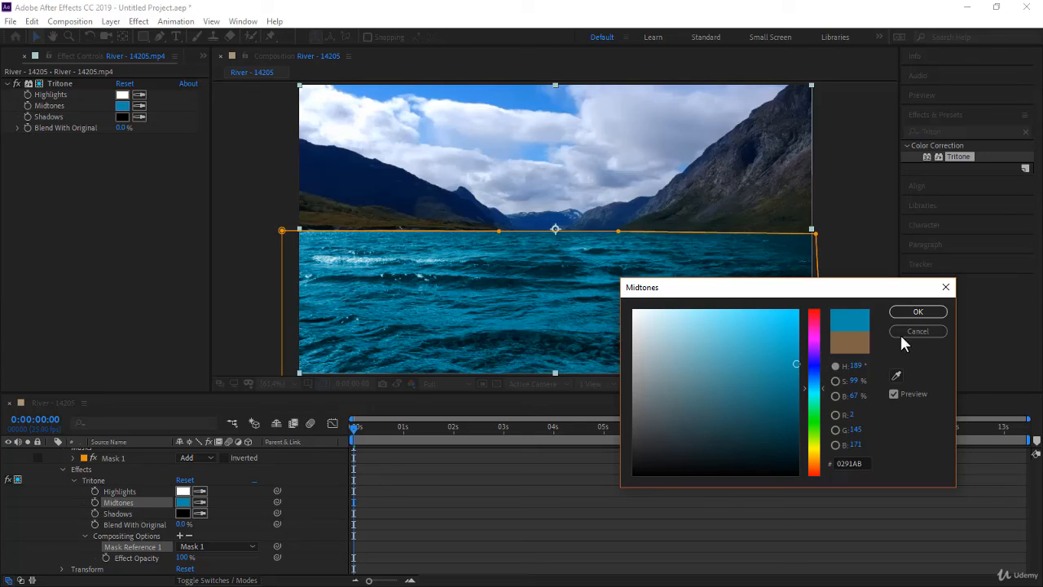
left_click(918, 313)
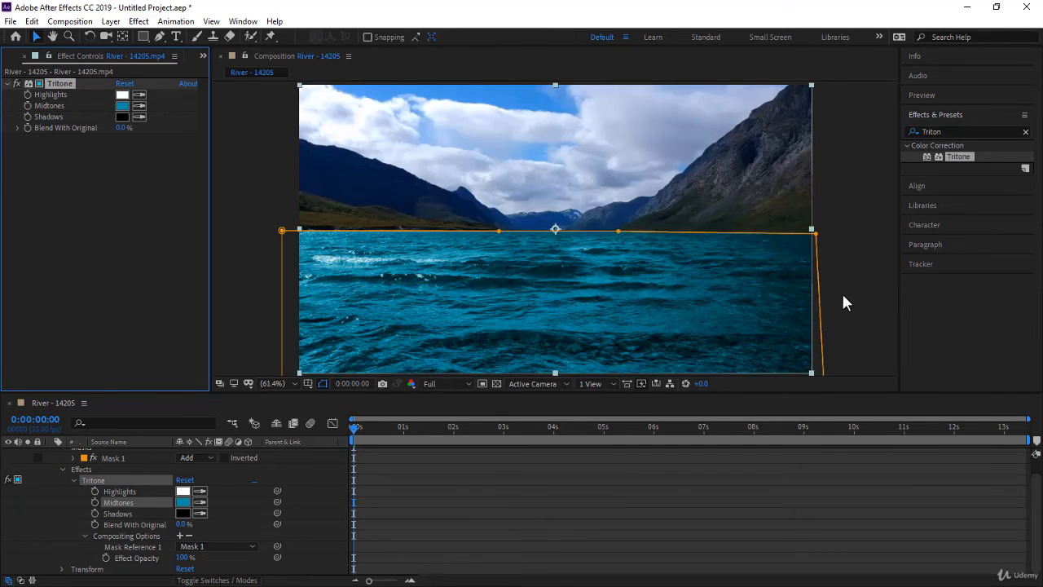
Deselect the layer and play a preview of the composition with the recolored water
left_click(843, 299)
left_click(396, 479)
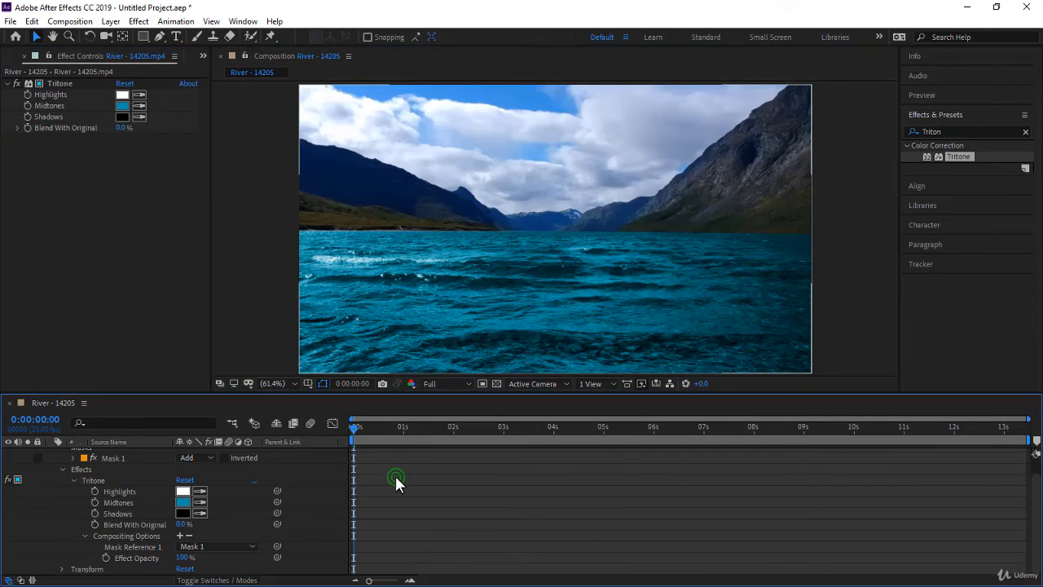
key("space")
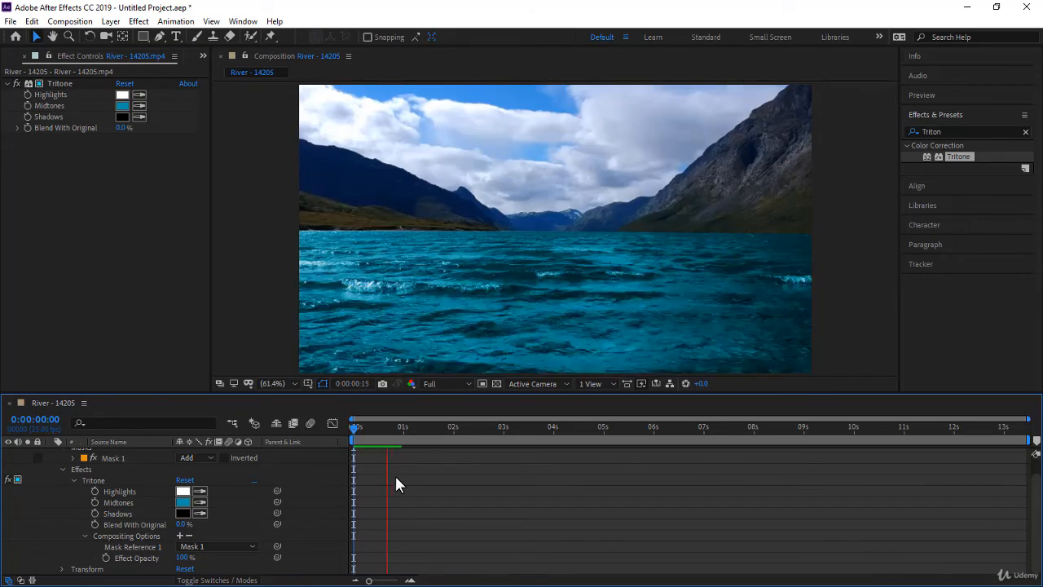